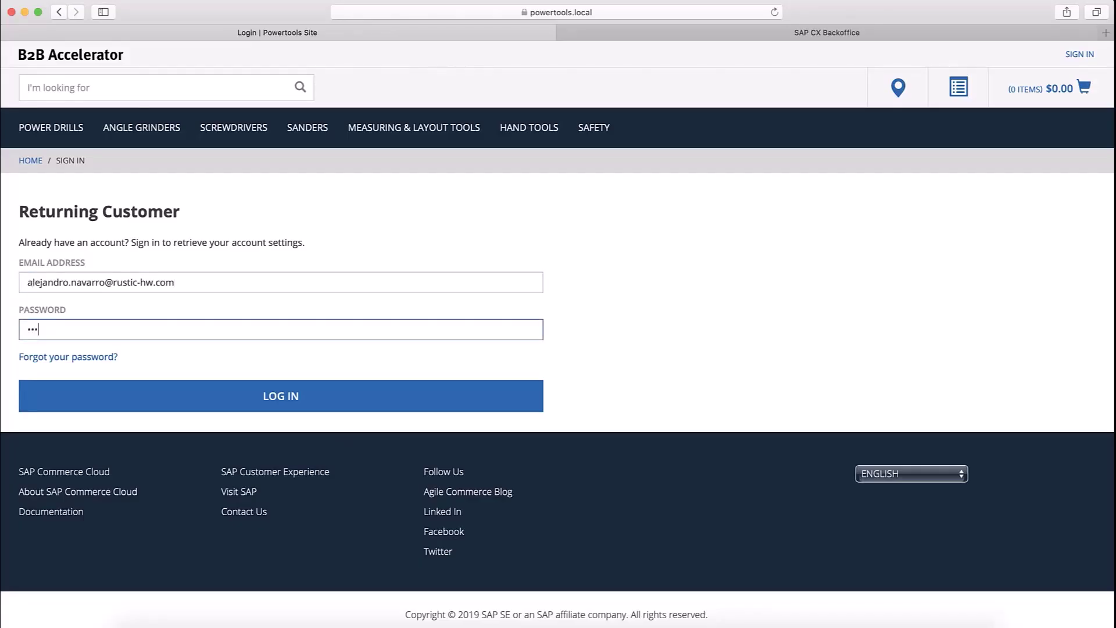
- Sign in and filter the power drills to the $500-$999.99 price range
type("•••")
key("Return")
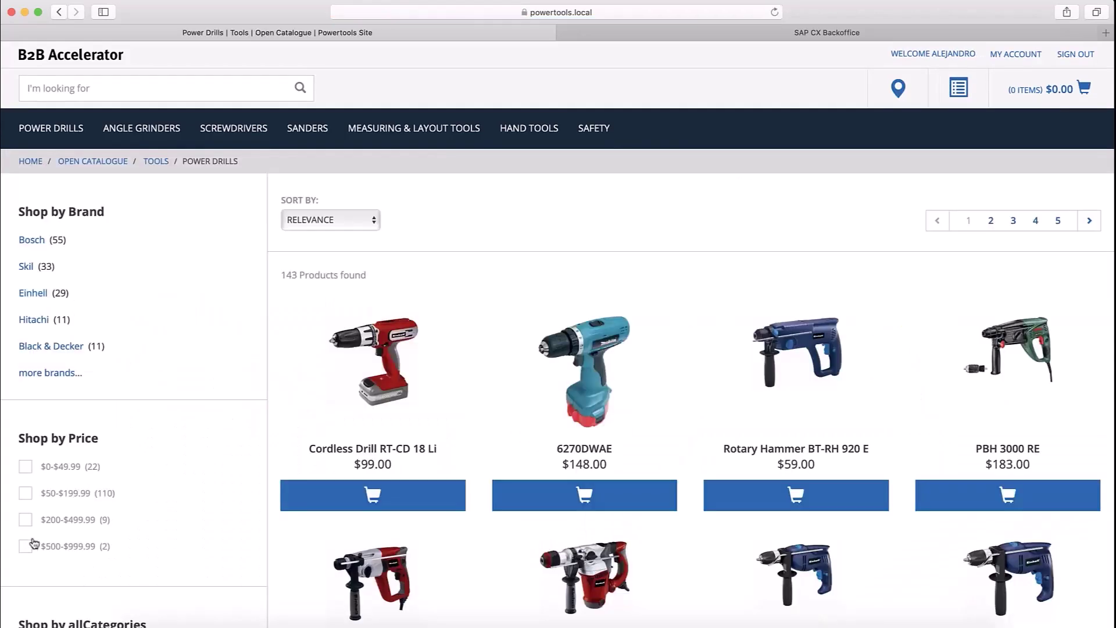
left_click(27, 542)
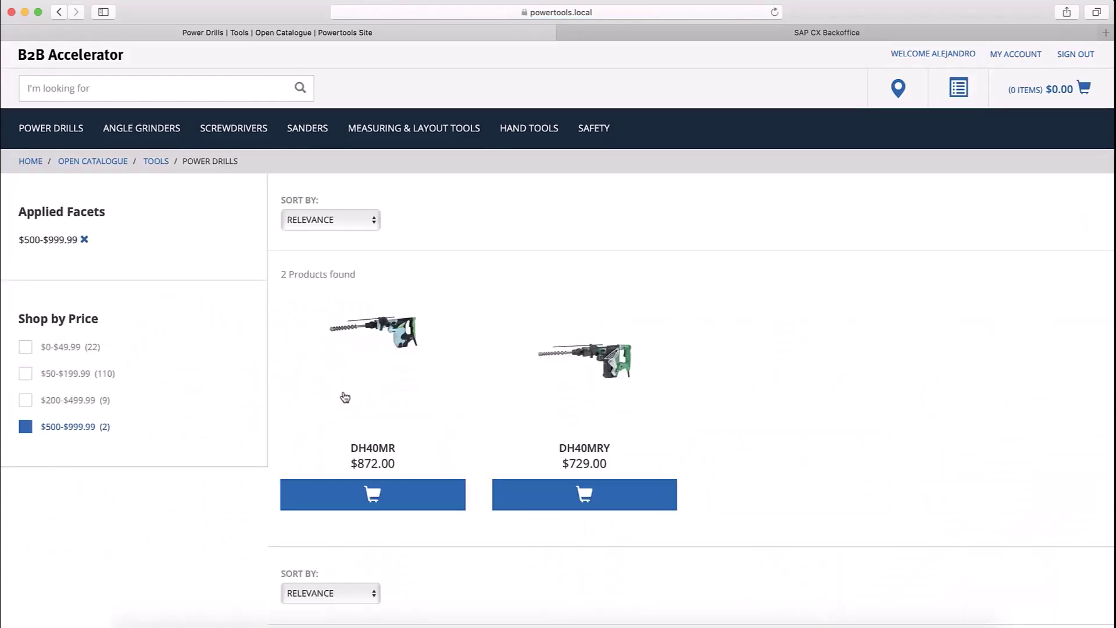
- Add two DH40MR drills to the cart and review the $1,753.99 cart total
left_click(387, 348)
left_click(831, 300)
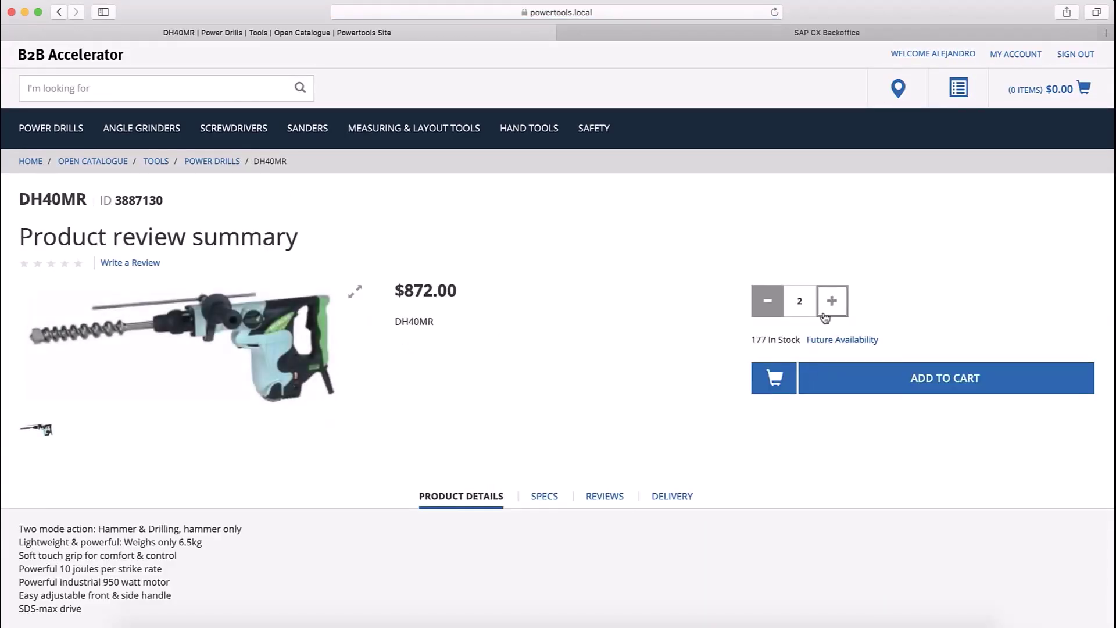
left_click(857, 376)
left_click(671, 384)
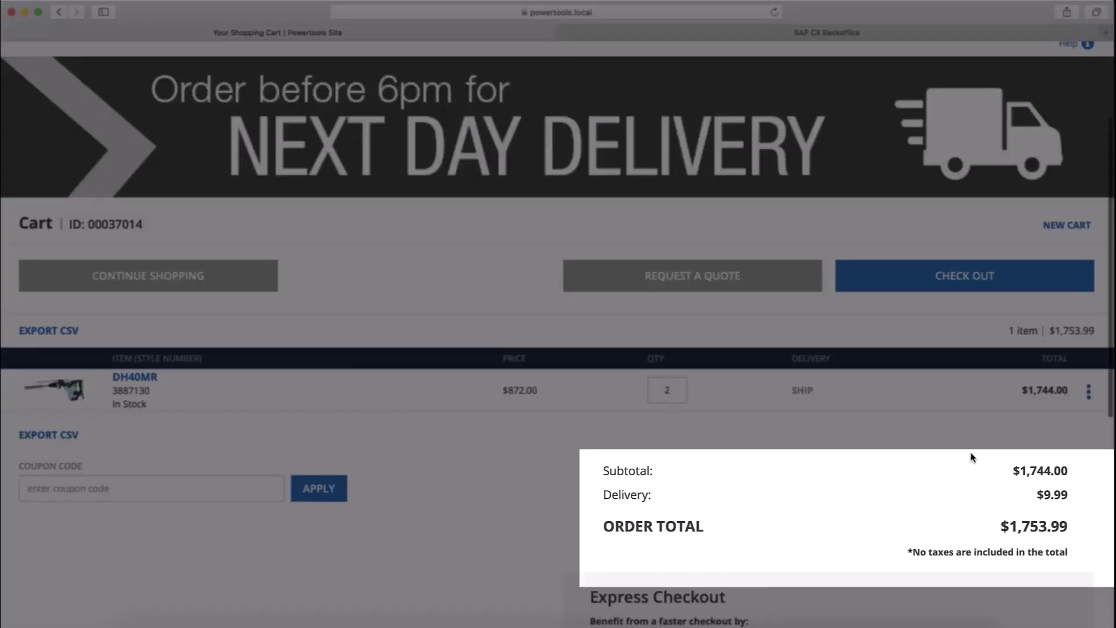
scroll(972, 457, "down", 2)
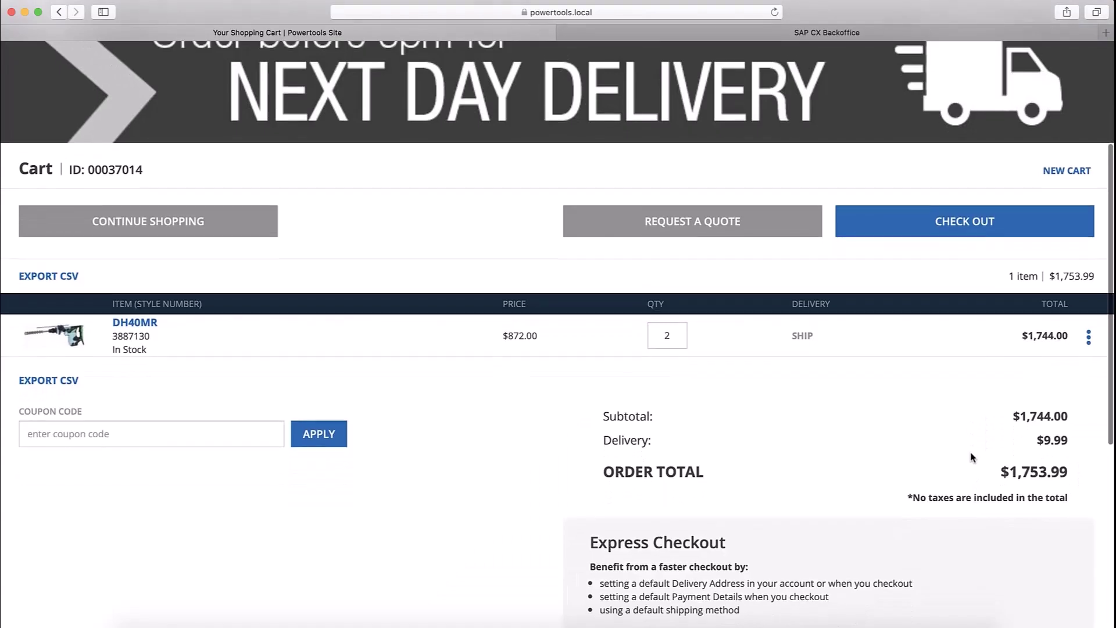
scroll(971, 457, "down", 4)
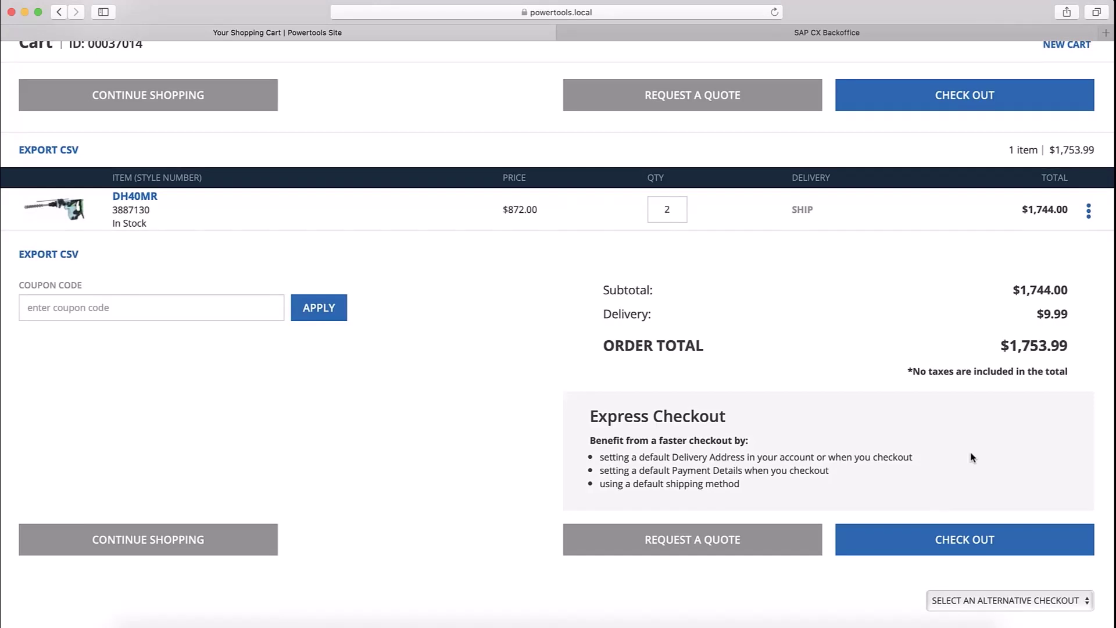
- Check out with Account Payment, P.O. number 12345, cost center Services East
left_click(924, 543)
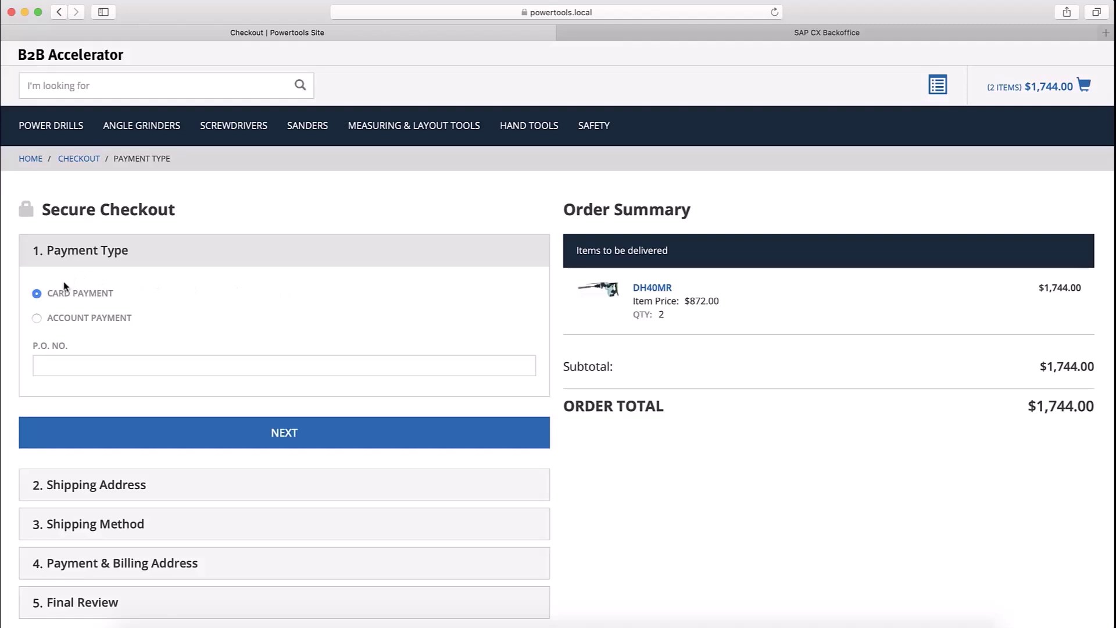
left_click(53, 317)
key("Tab")
type("12345")
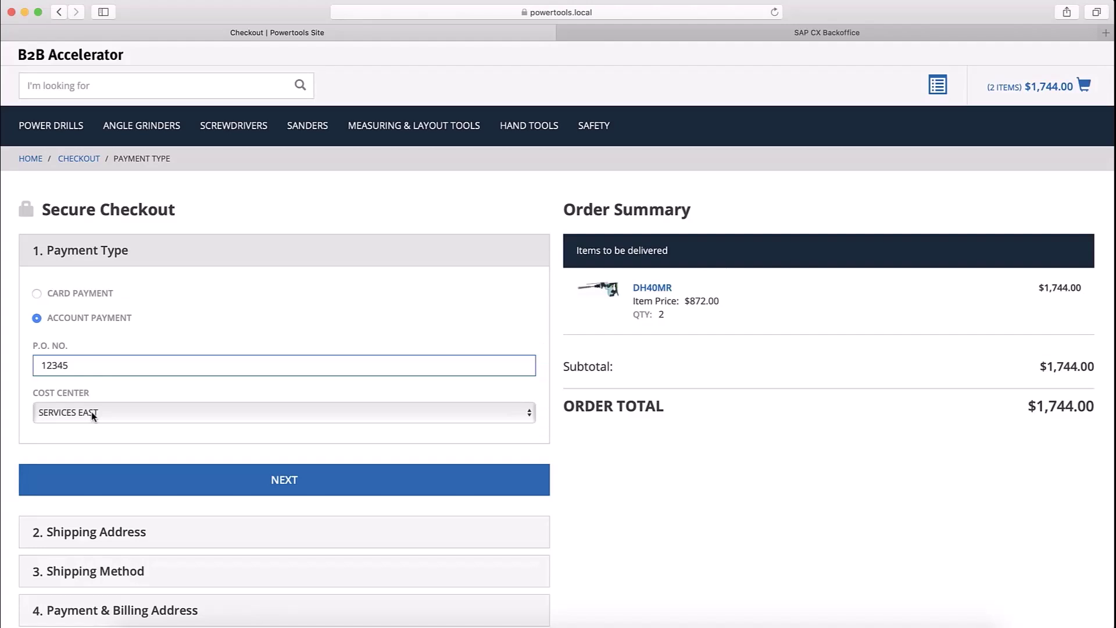
left_click(155, 475)
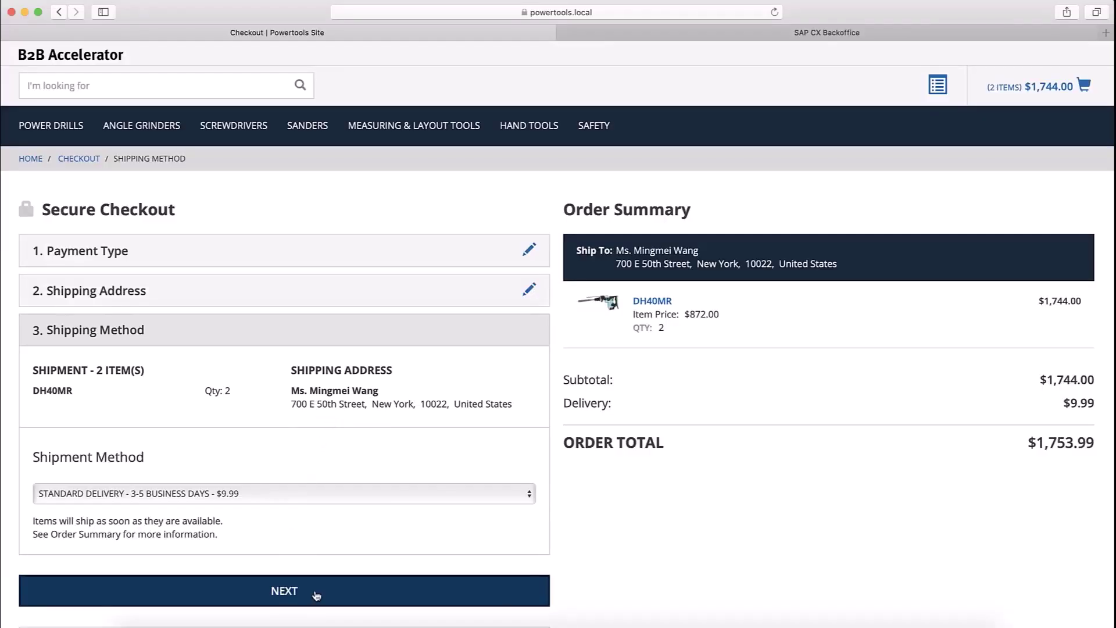
- Accept the Terms & Conditions and place order 00037019
left_click(316, 594)
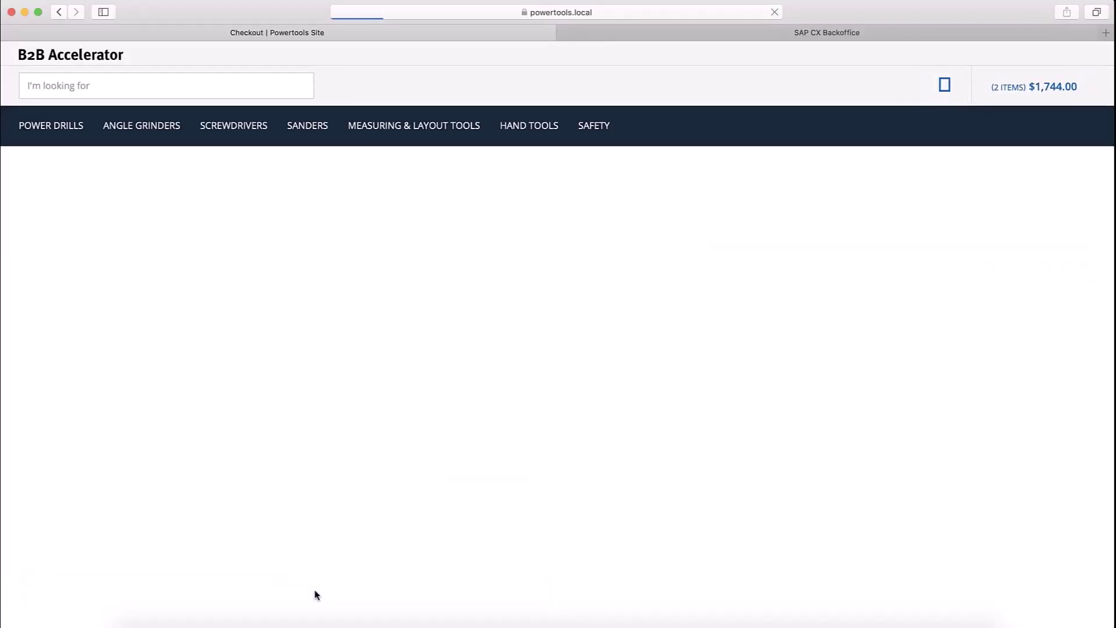
scroll(312, 569, "down", 1)
left_click(290, 514)
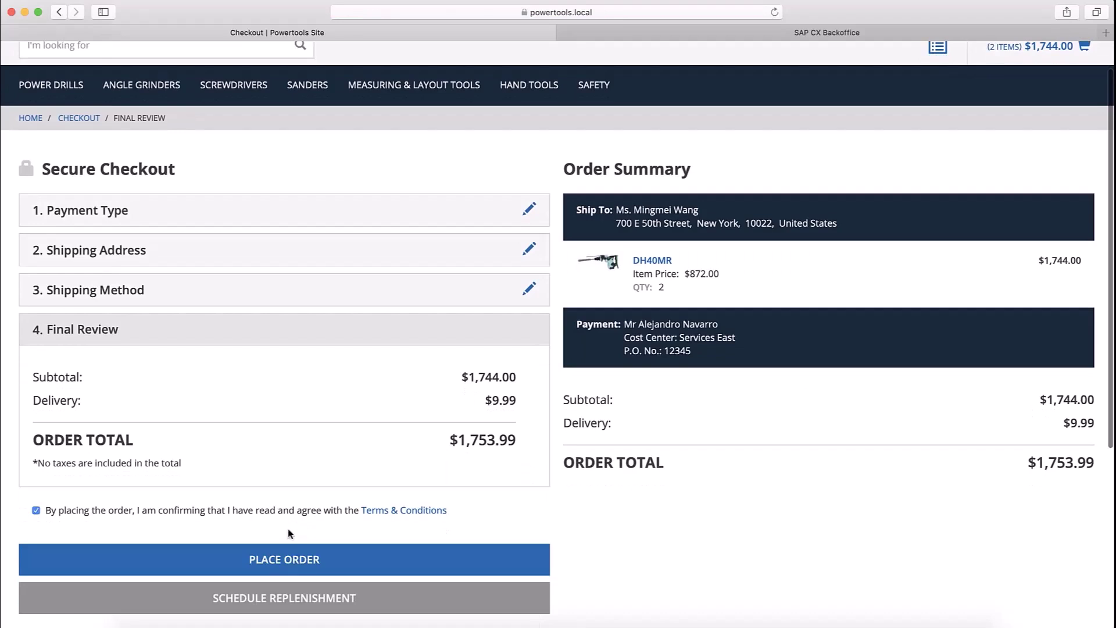
left_click(301, 559)
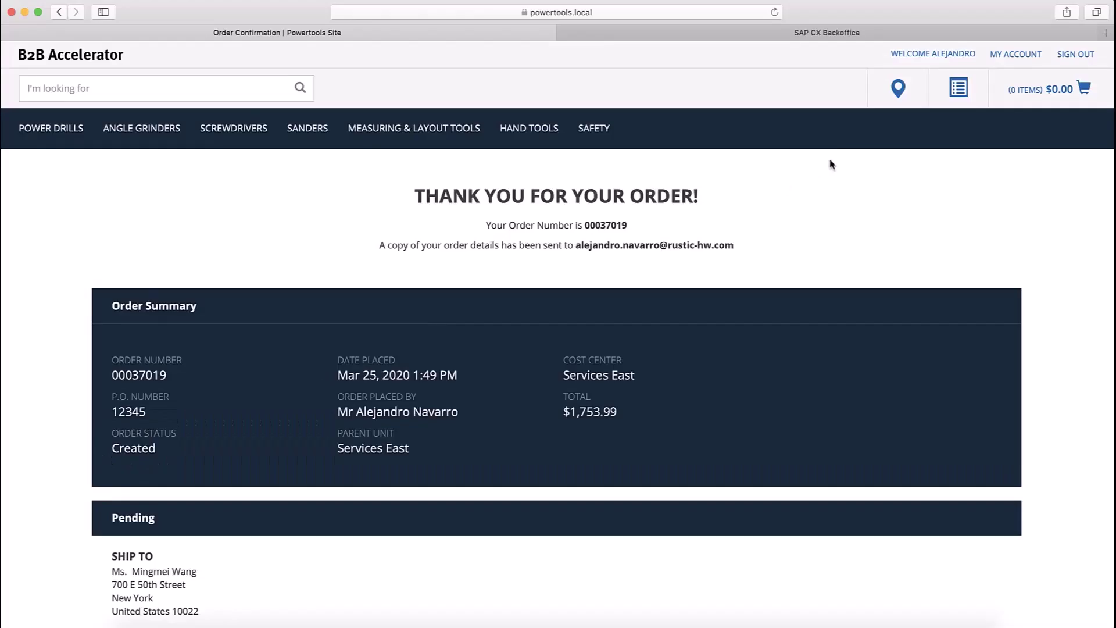
- Open Order History from My Account to check order 00037019's In Process status
left_click(1021, 52)
left_click(470, 137)
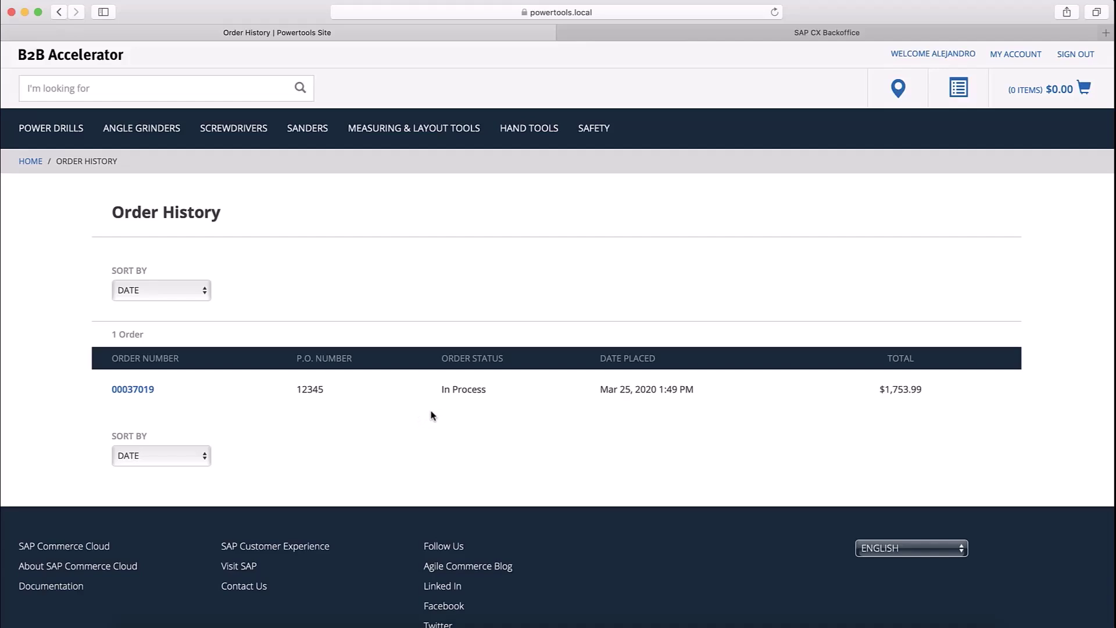
- Add one DH40MR drill to the cart from the power drills catalogue
left_click(72, 133)
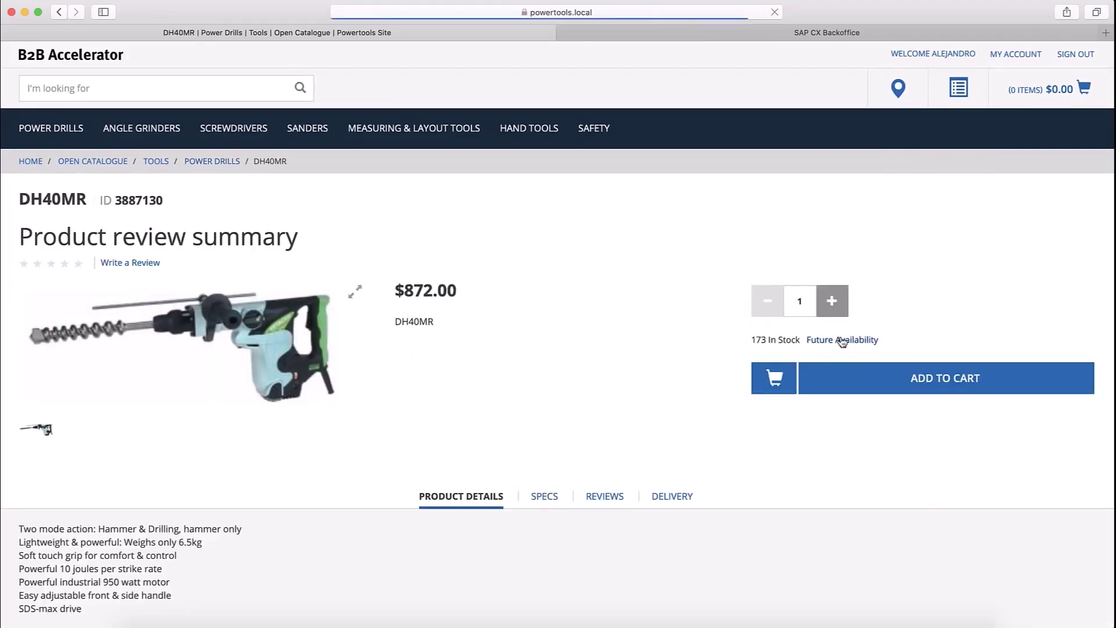
left_click(864, 378)
left_click(645, 374)
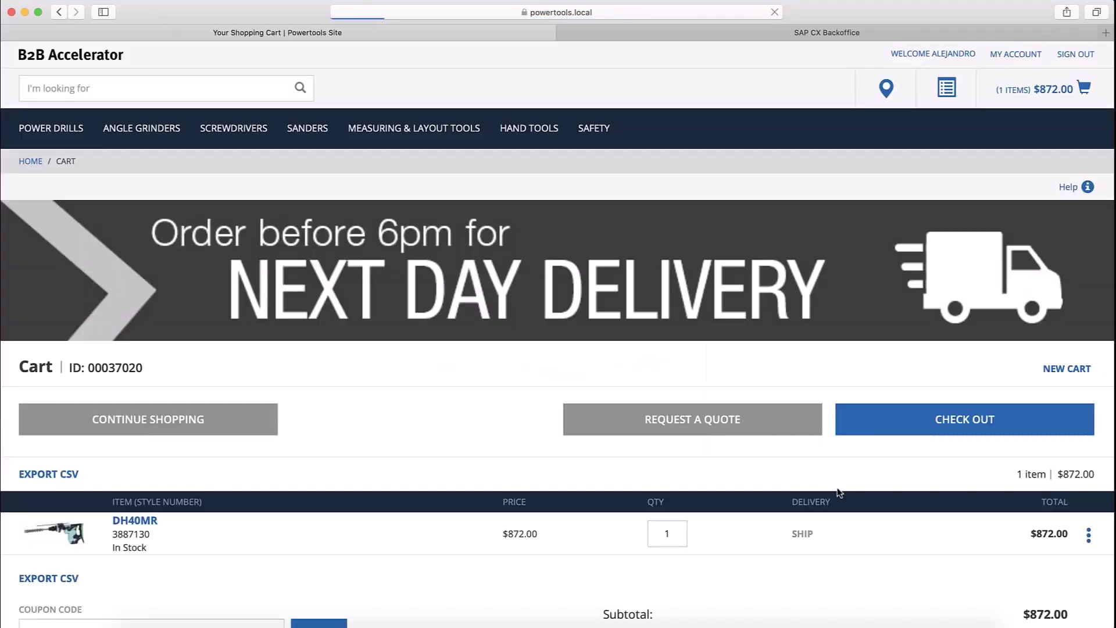
scroll(837, 488, "down", 8)
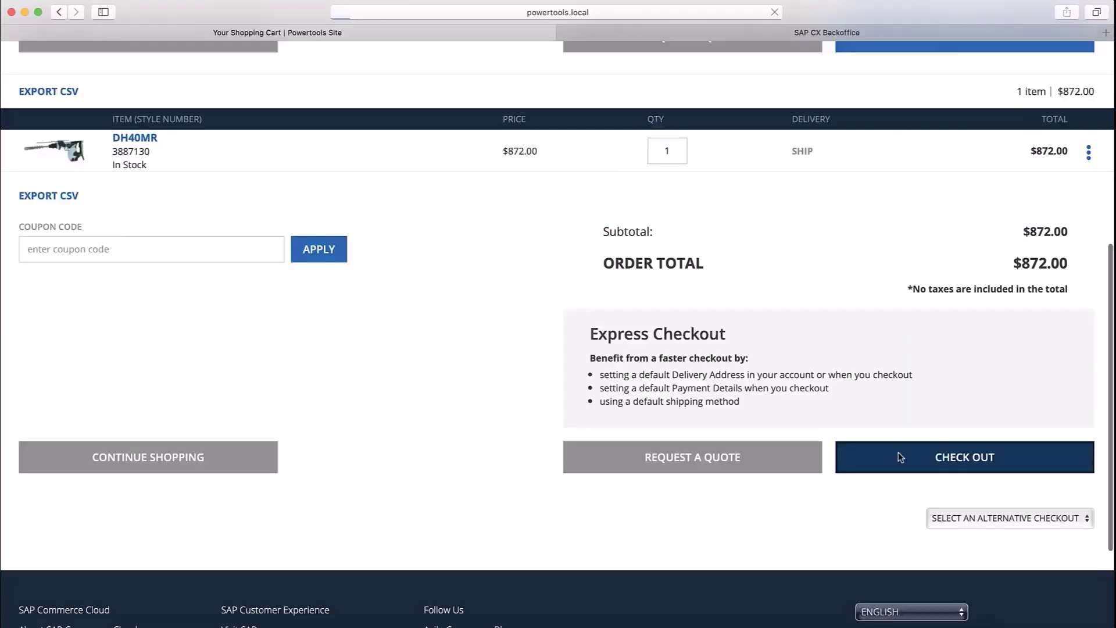
- Place the $881.99 order on account with P.O. number 12345
left_click(900, 458)
left_click(116, 316)
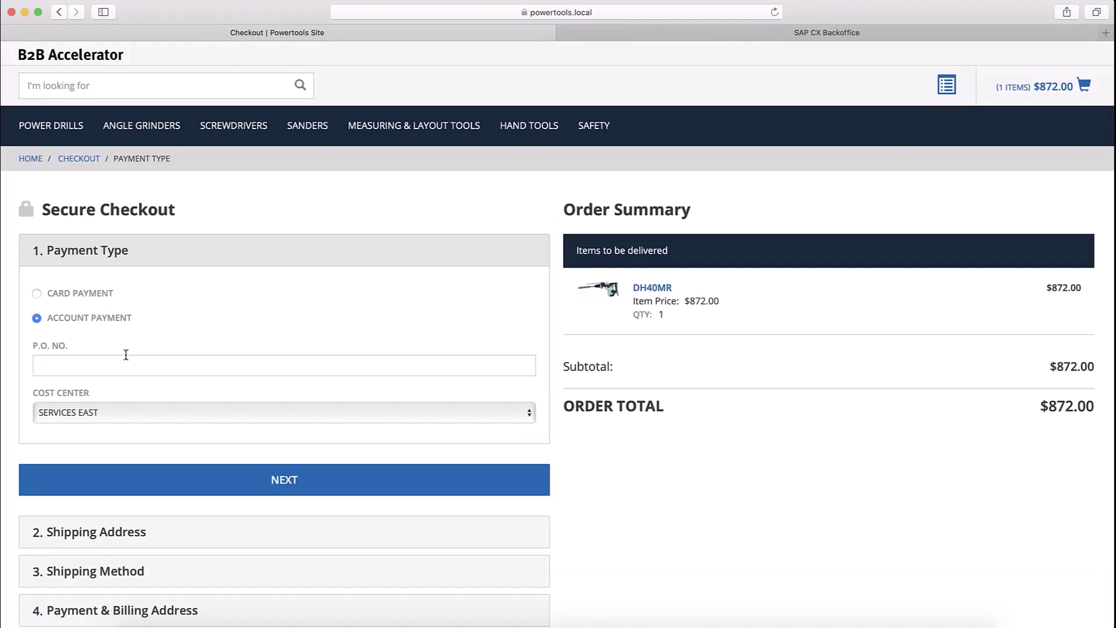
left_click(125, 357)
type("12345")
left_click(237, 476)
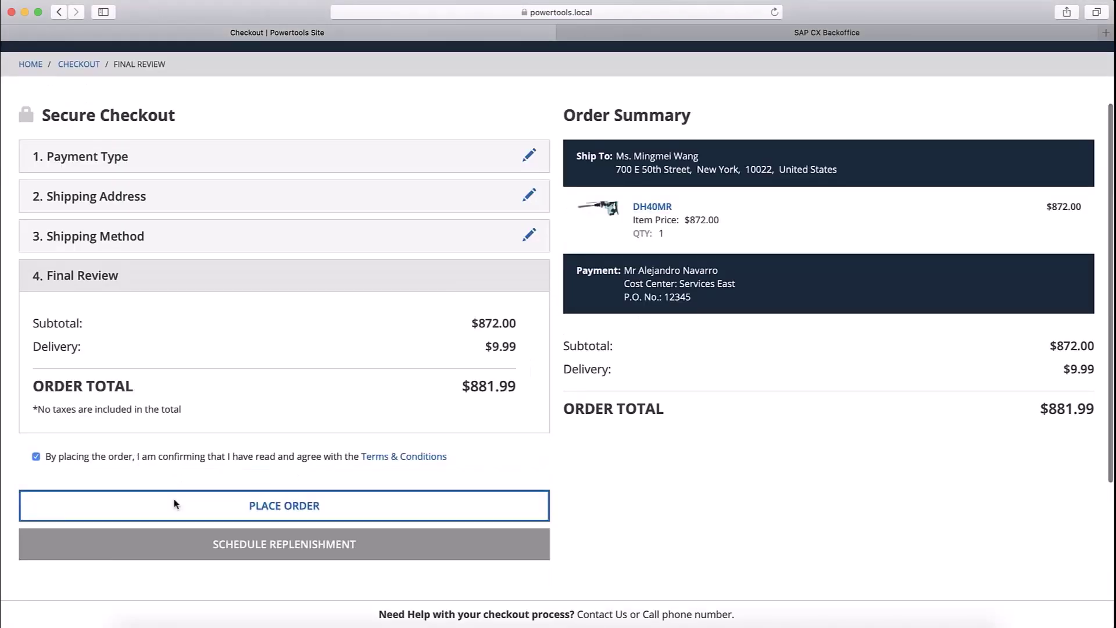
left_click(176, 503)
left_click(1008, 62)
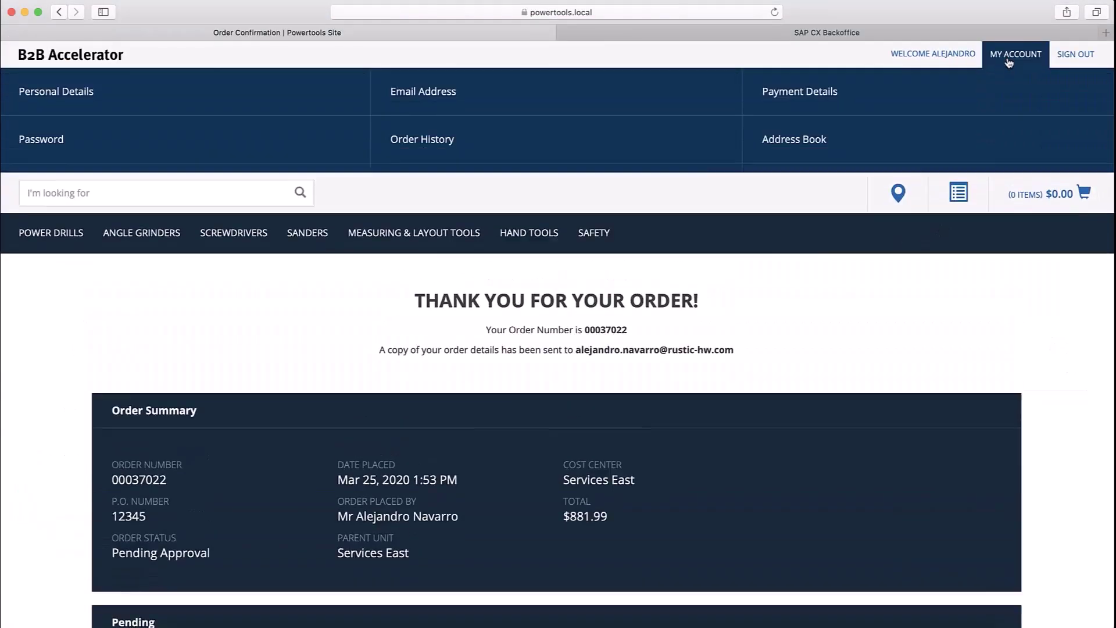
- Open the Order History page from the account menu
left_click(440, 150)
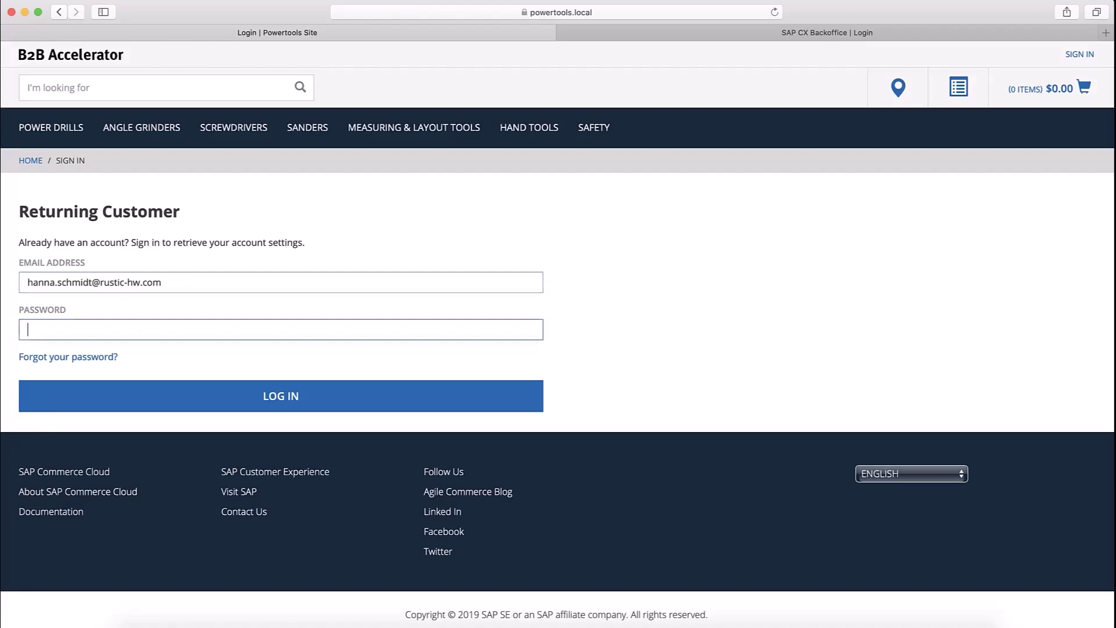
- Log in as the approver and open the Order Approval Dashboard showing pending order 00037022
type("1234123")
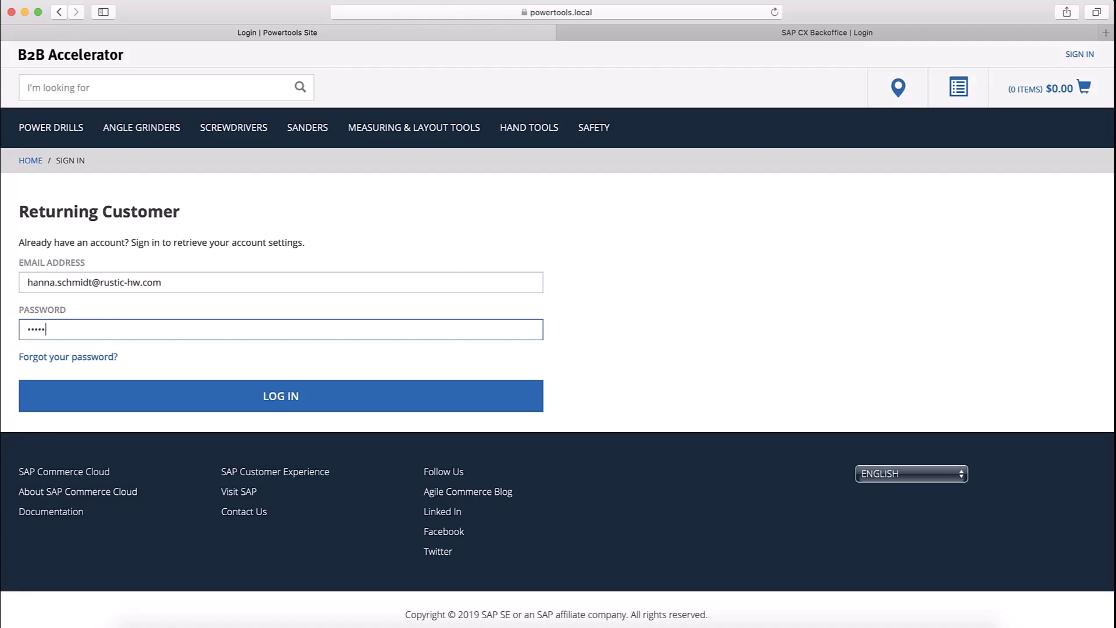
key("Return")
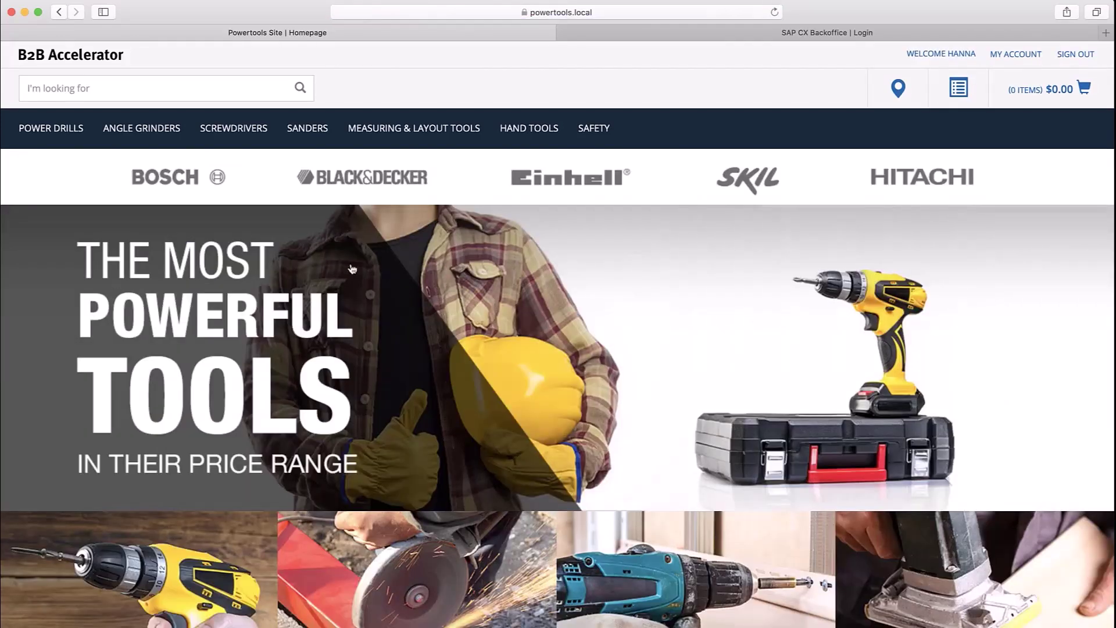
left_click(1015, 54)
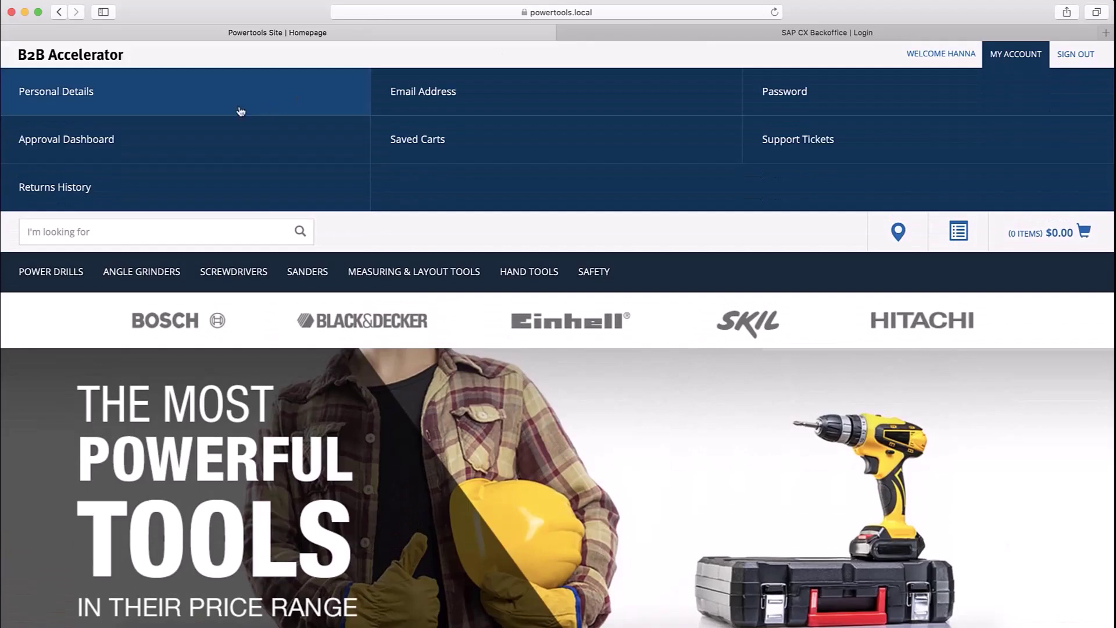
left_click(89, 141)
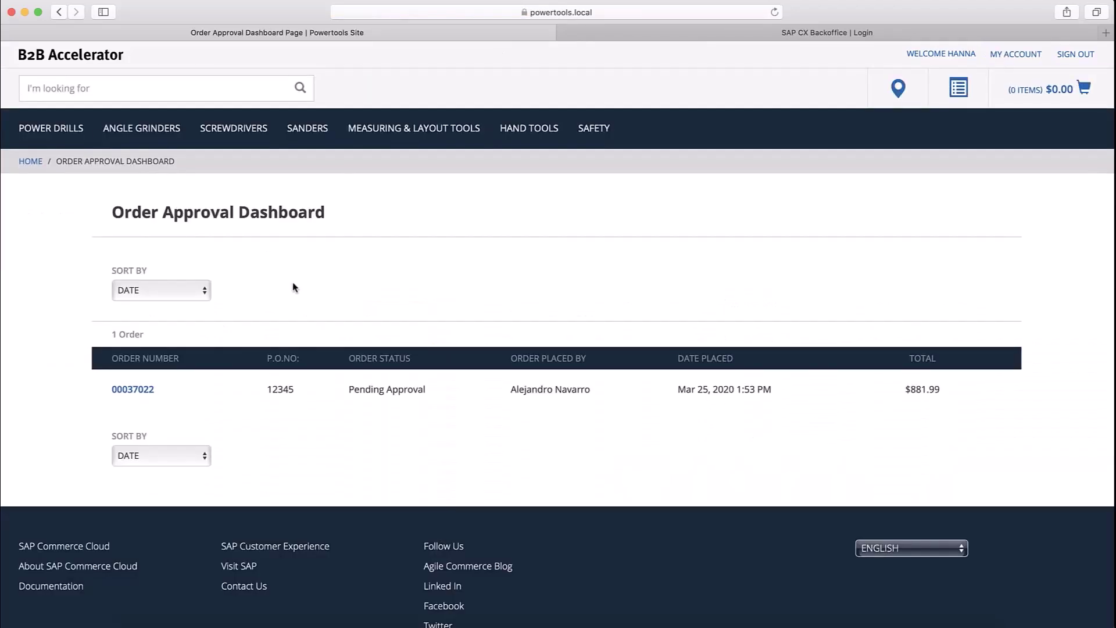
- Accept pending order 00037022 with the approval comment 'Good to go'
left_click(138, 390)
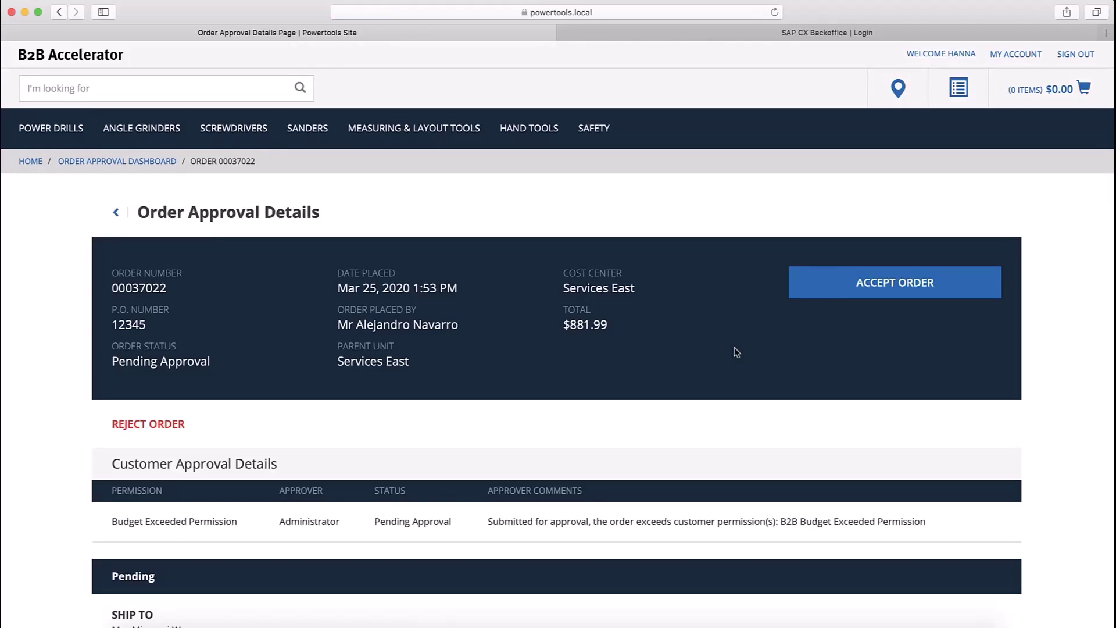
left_click(843, 290)
left_click(505, 326)
type("G")
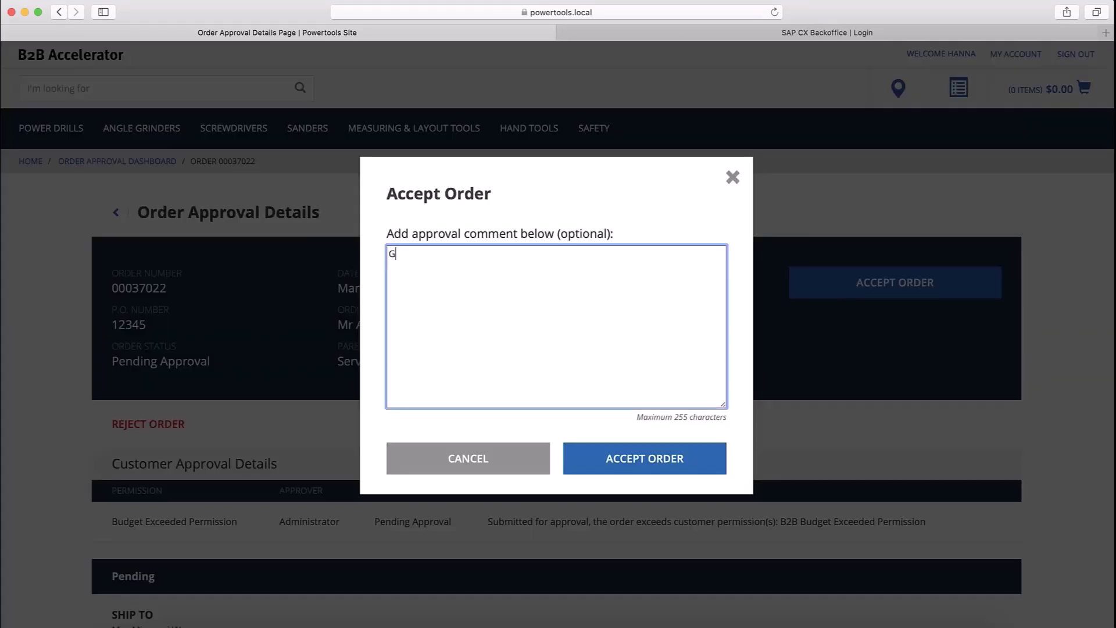
type("ood to go")
left_click(607, 456)
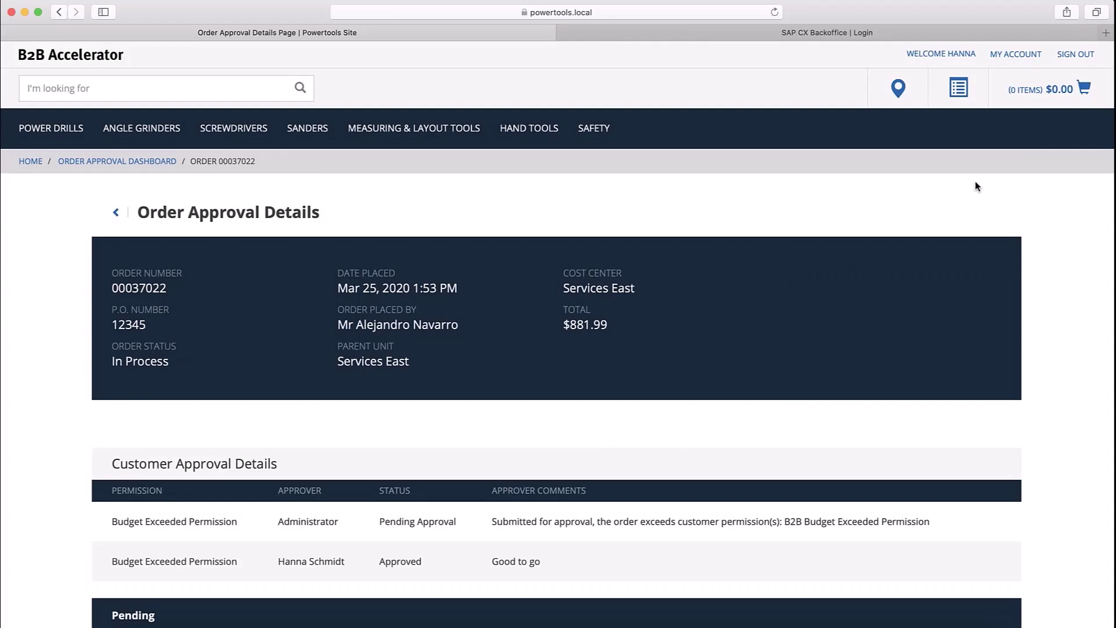
- Sign out of the approver account and log back in as the buyer
left_click(1075, 54)
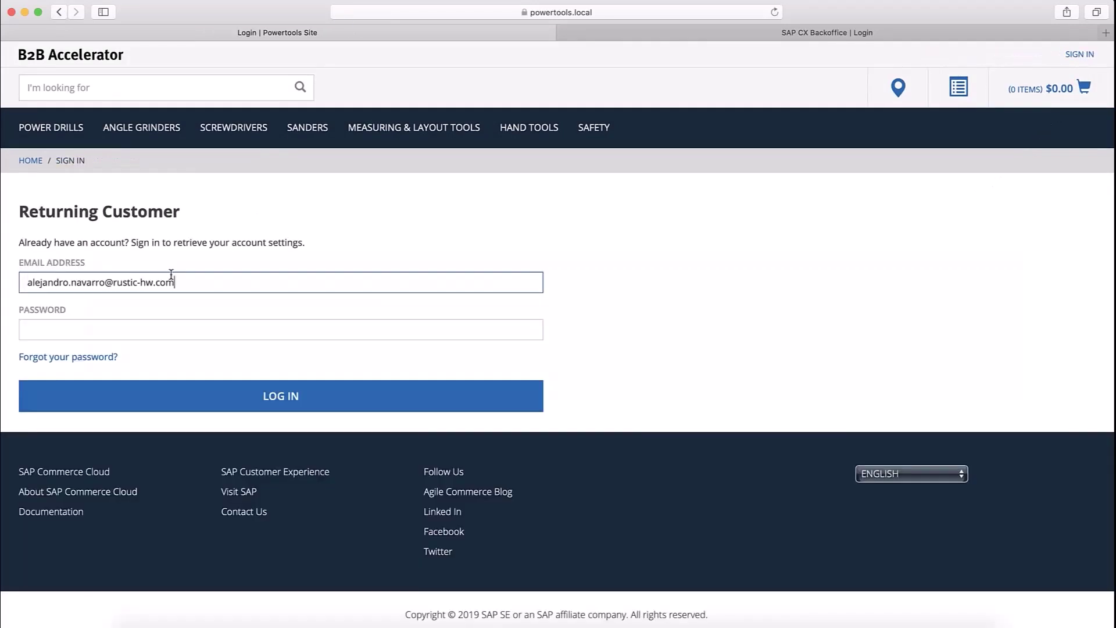
key("Tab")
type("********")
key("Return")
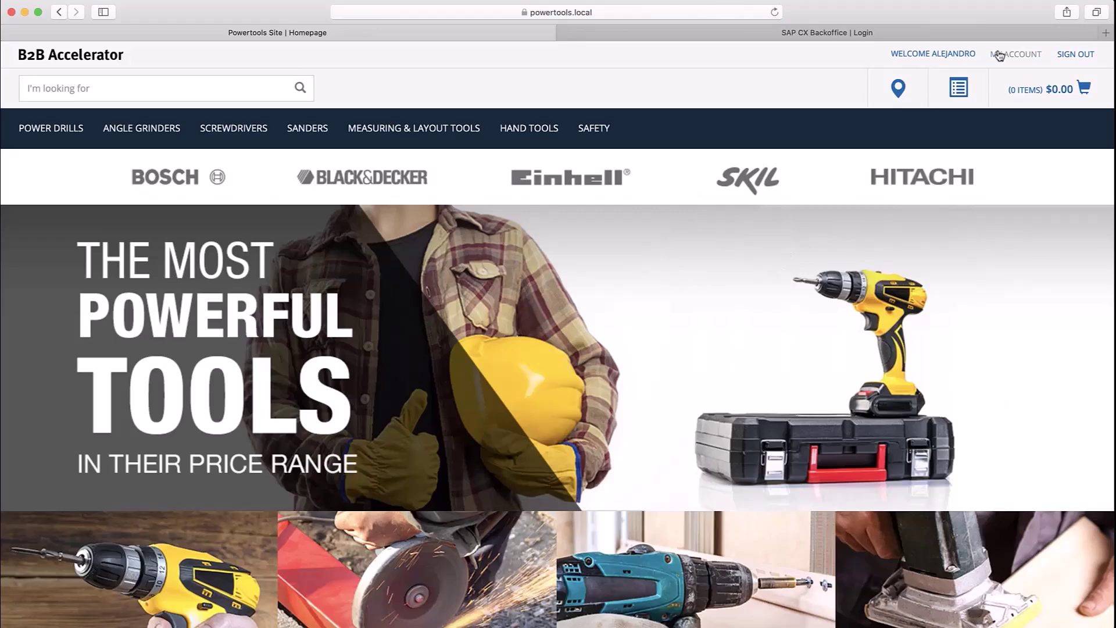
- Open order 00037022 from Order History and view its approval details
left_click(999, 54)
left_click(473, 141)
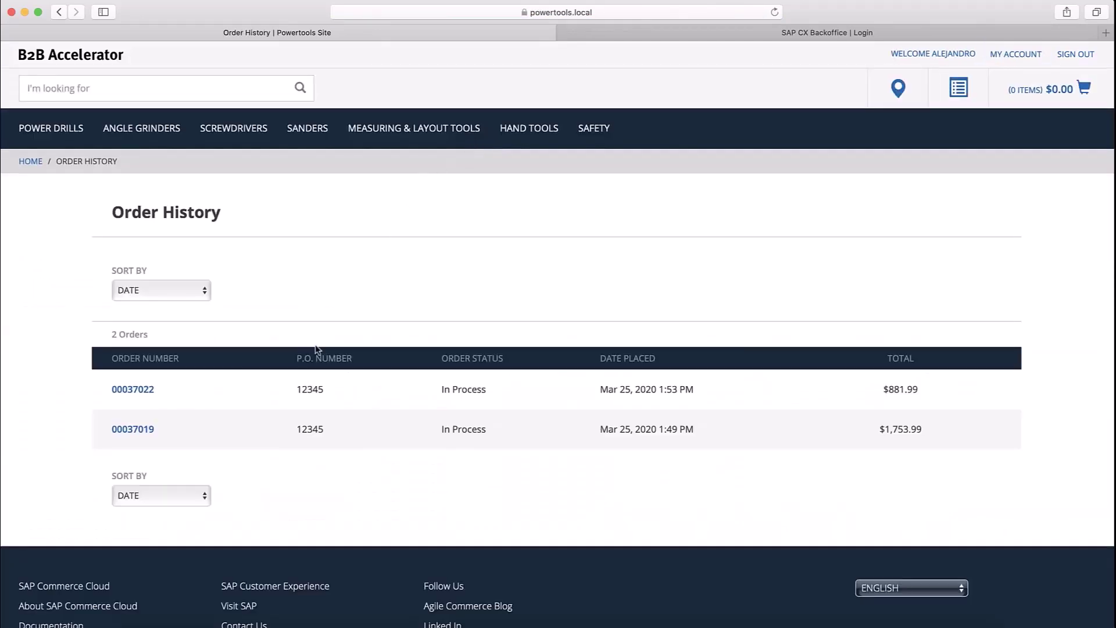
left_click(145, 389)
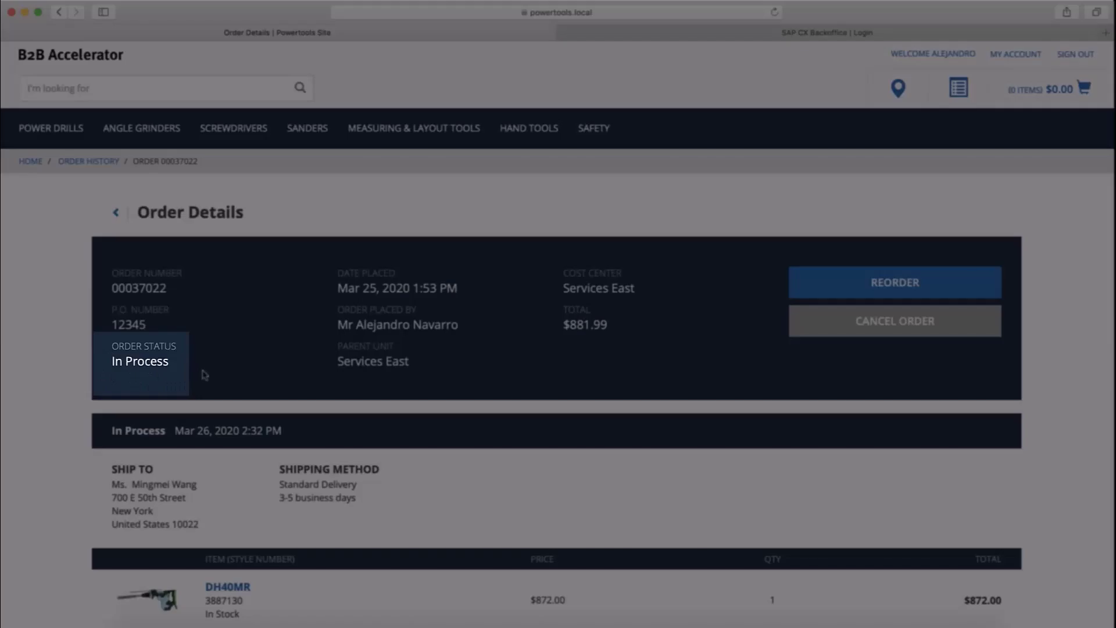
scroll(316, 378, "down", 9)
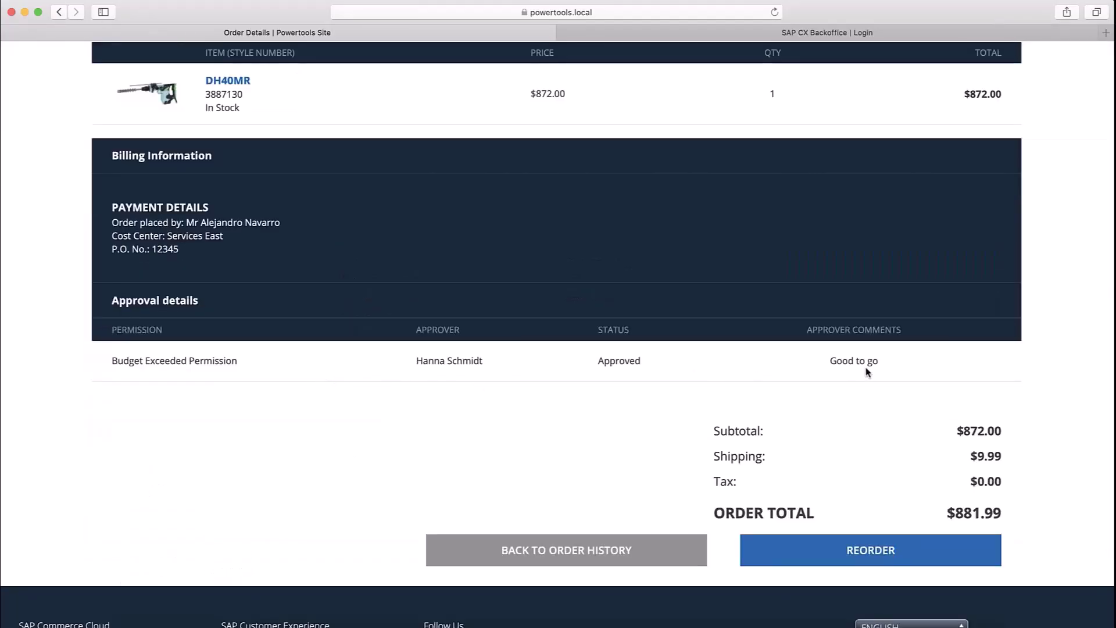